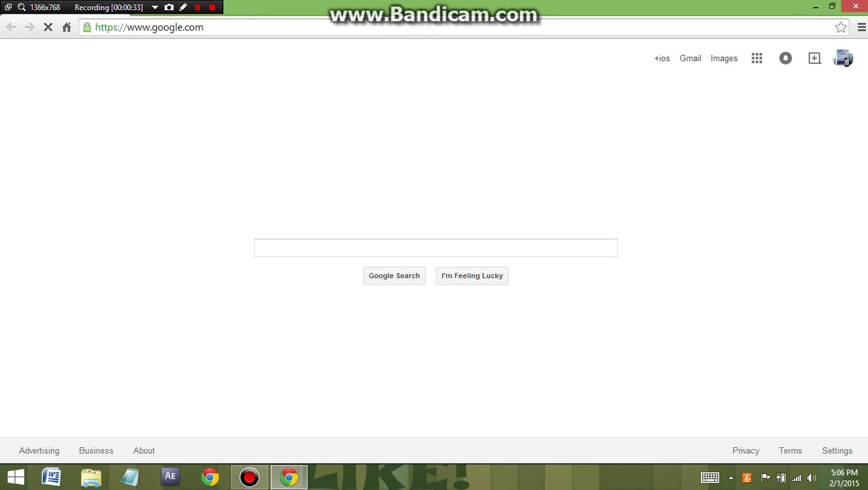
click(205, 27)
key(BackSpace)
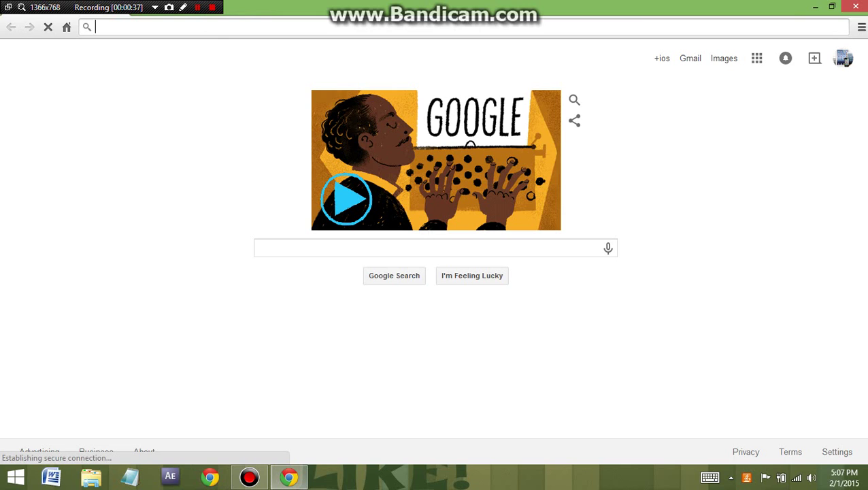
text(www.p)
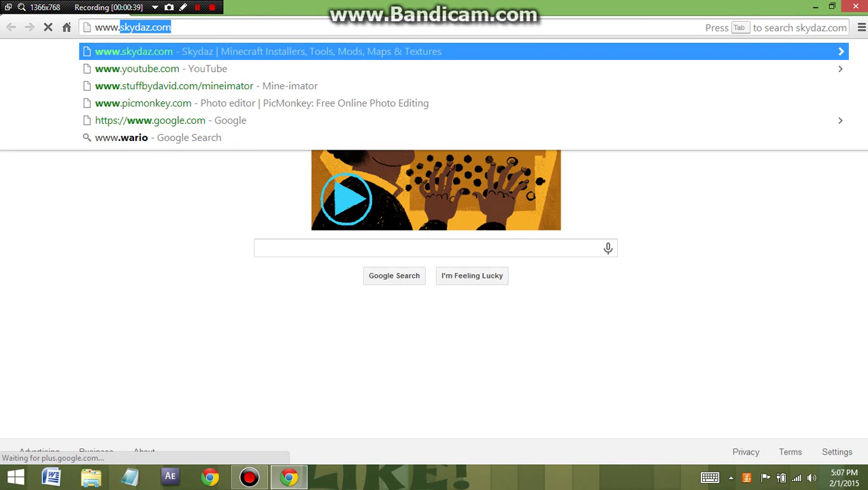
text(icmonkey)
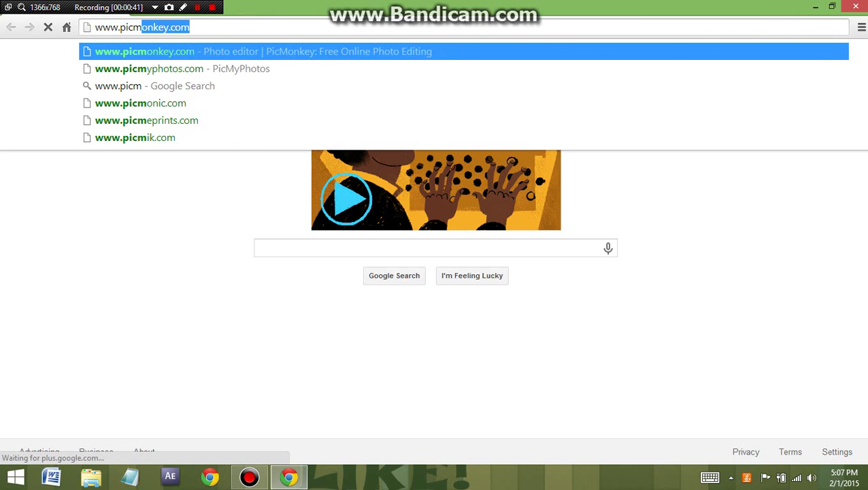
text(.com)
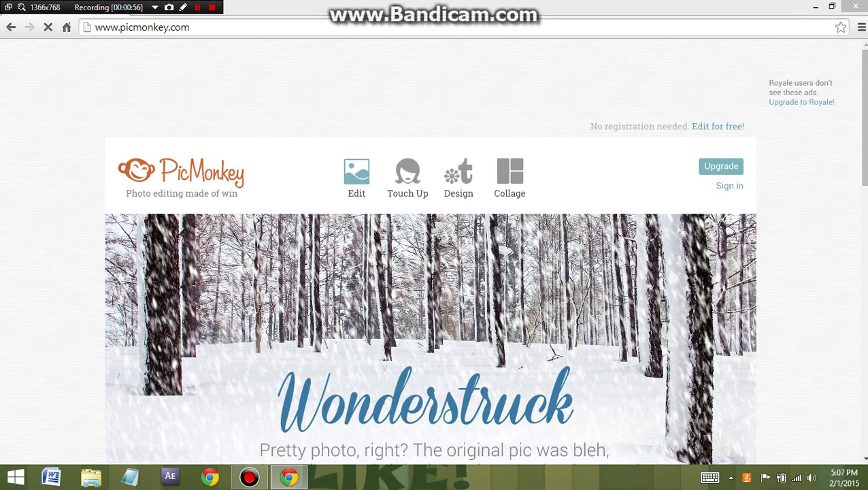
Open the Channel Art dirt-block picture in PicMonkey's editor.
click(341, 159)
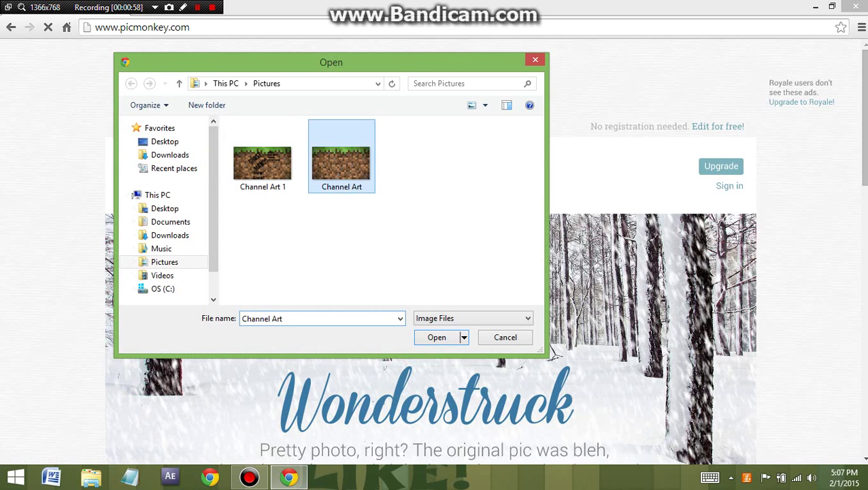
key(Return)
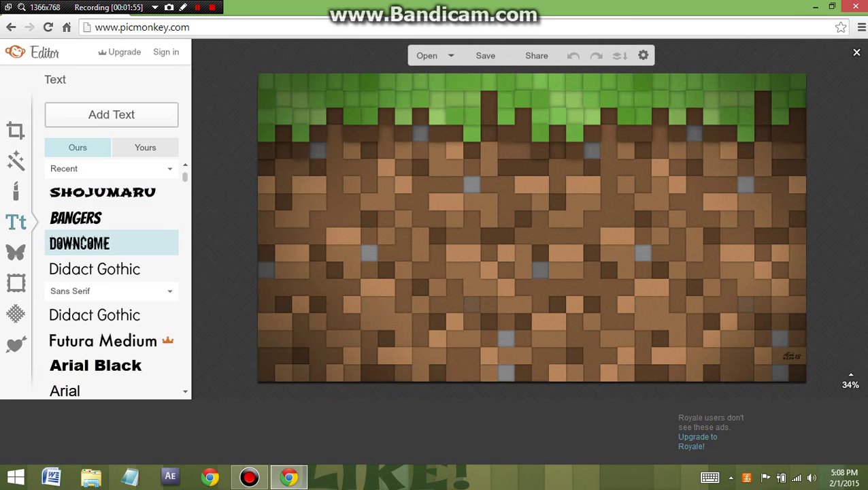
Add a DOWNCOME-font text box at size 160 and place the cursor inside it.
click(78, 243)
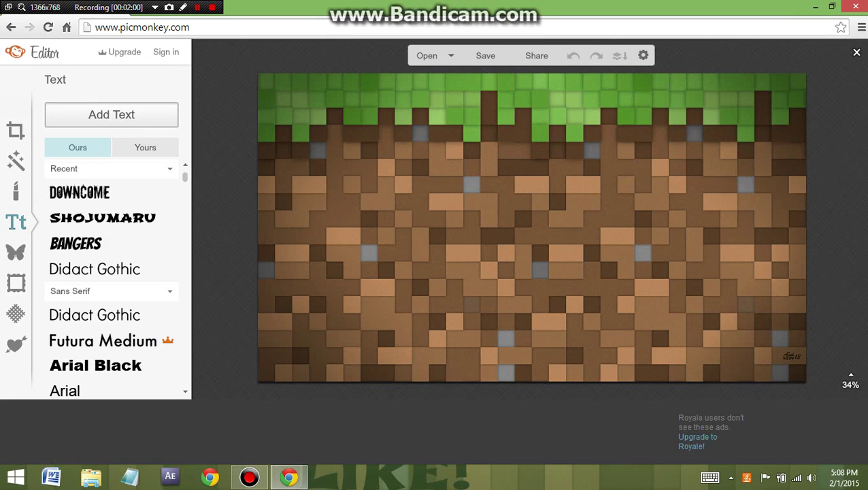
click(112, 114)
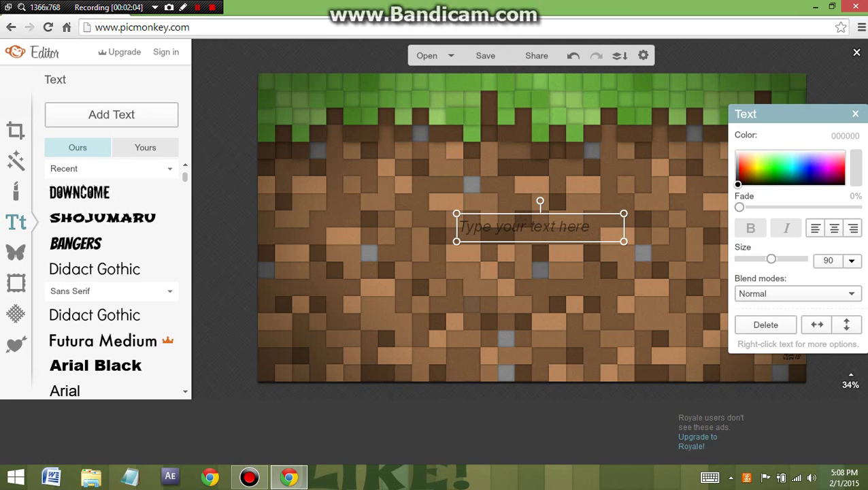
drag(771, 259, 784, 259)
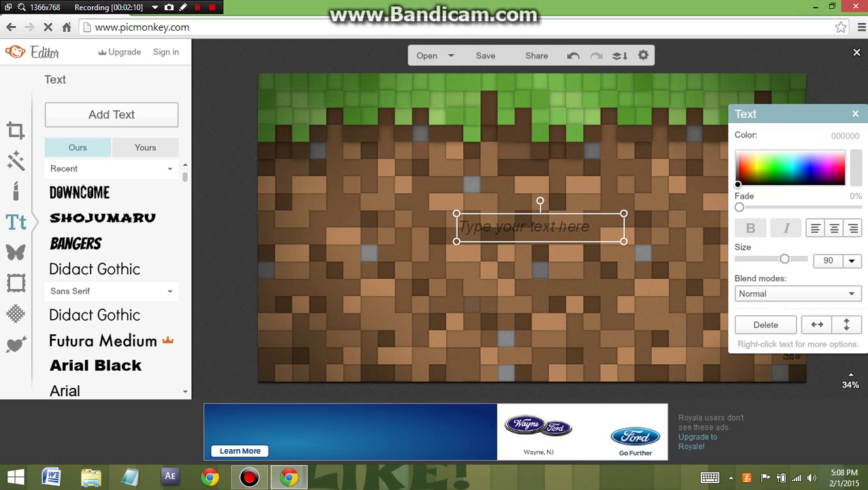
click(539, 224)
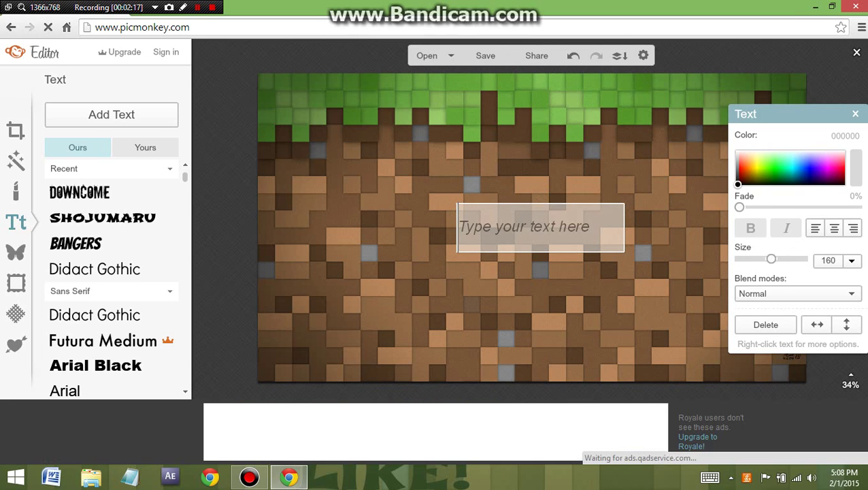
Write GHOSTMAN99 in green 00d94c across the image and close the Text panel.
text(GHOSTMAN99)
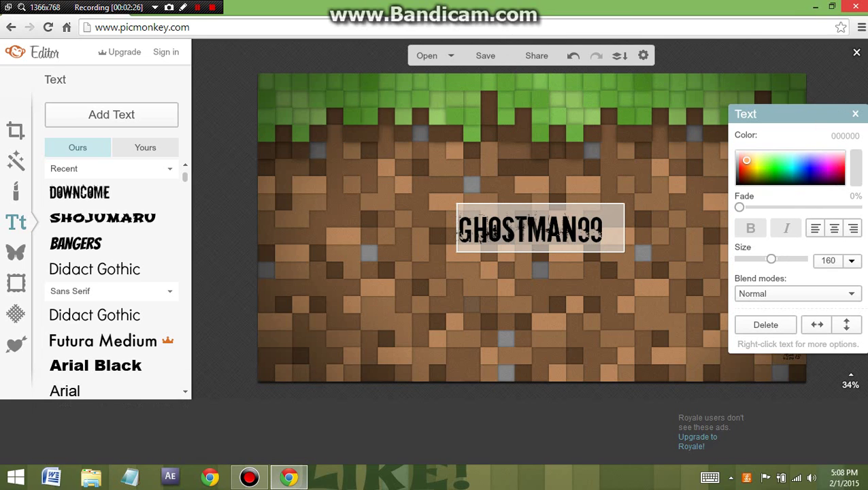
key(BackSpace)
key(BackSpace)
key(BackSpace)
key(BackSpace)
key(BackSpace)
key(BackSpace)
key(BackSpace)
key(BackSpace)
key(BackSpace)
key(BackSpace)
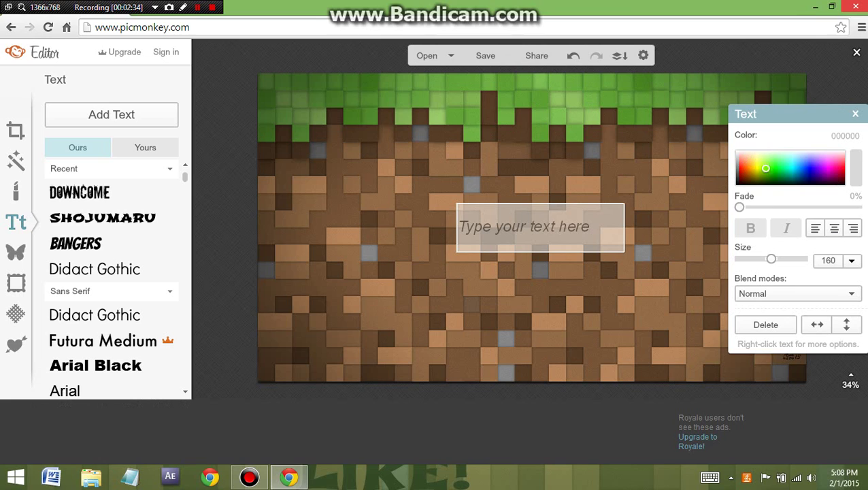
click(780, 170)
text(GG)
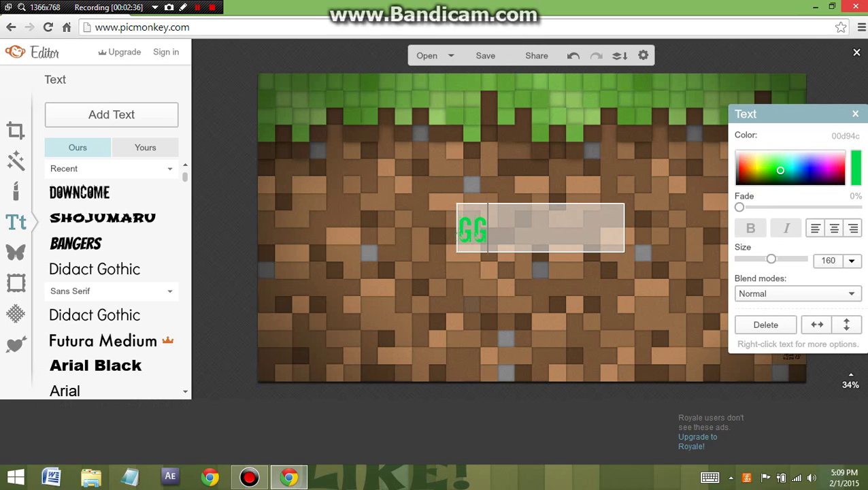
text(H)
key(BackSpace)
key(BackSpace)
text(HOSTMAN33)
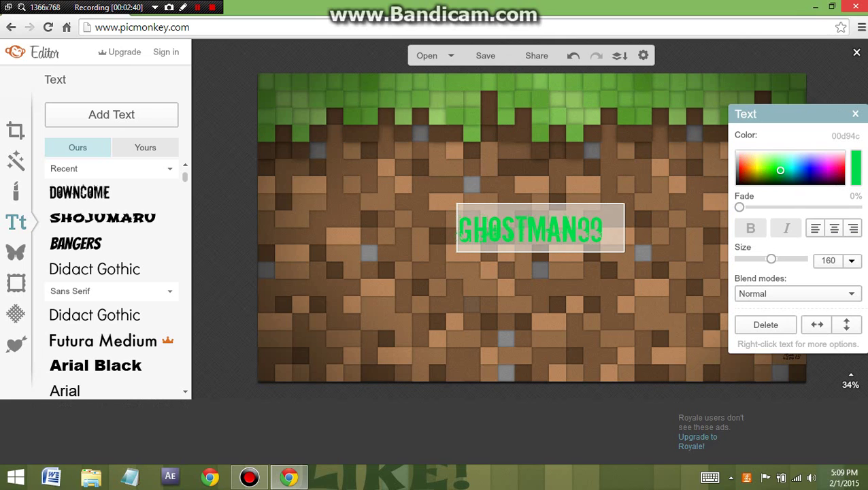
click(854, 114)
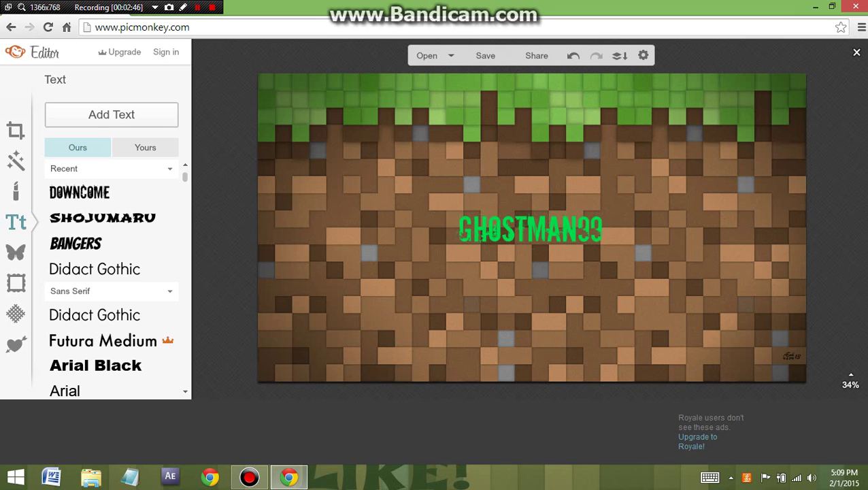
Leave PicMonkey for youtube.com, view My Channel's dirt-block banner, then close Chrome.
key(ctrl+l)
text(ww.yo)
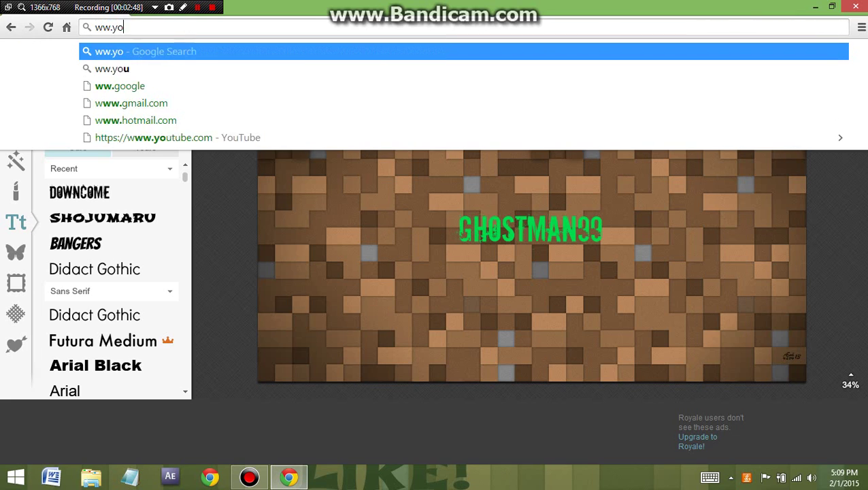
text(utube.com)
key(Return)
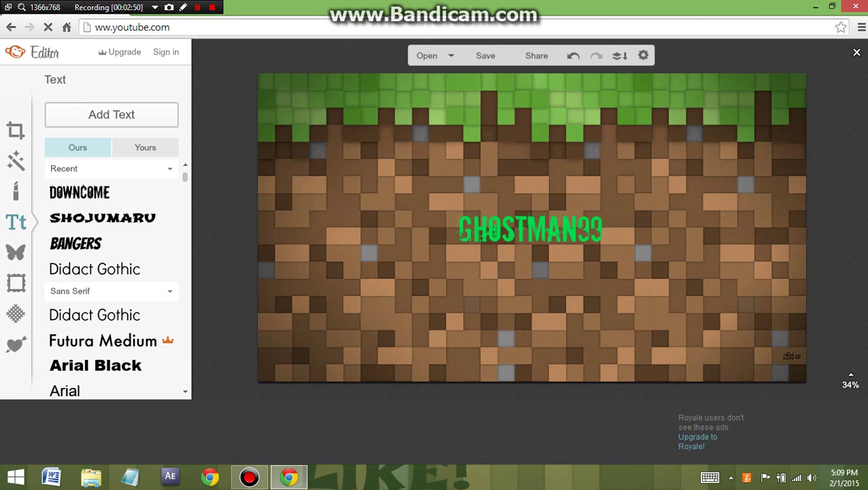
key(Return)
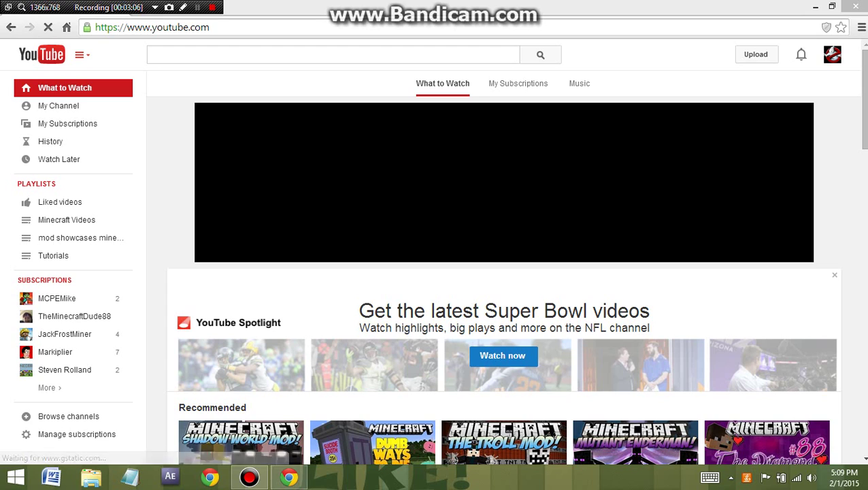
click(59, 106)
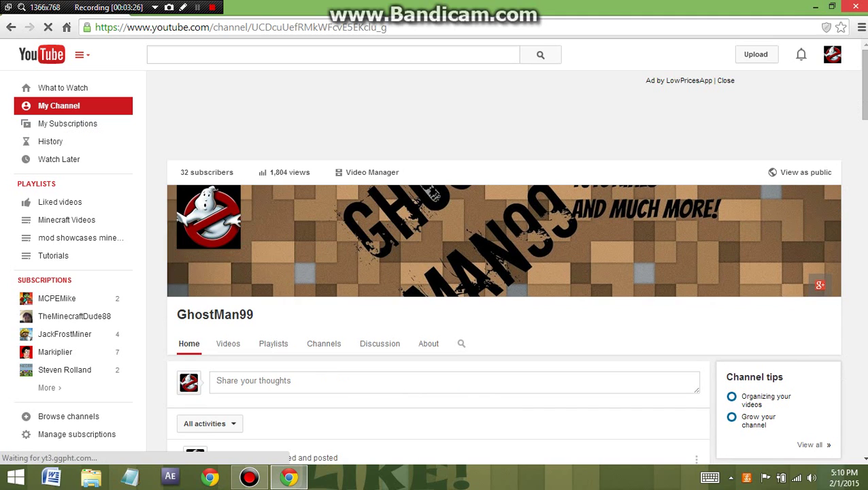
key(alt+F4)
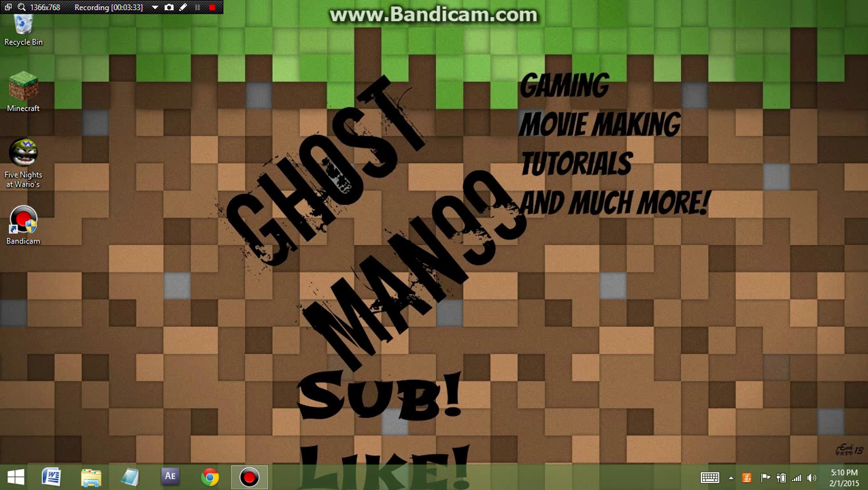
drag(132, 183, 217, 236)
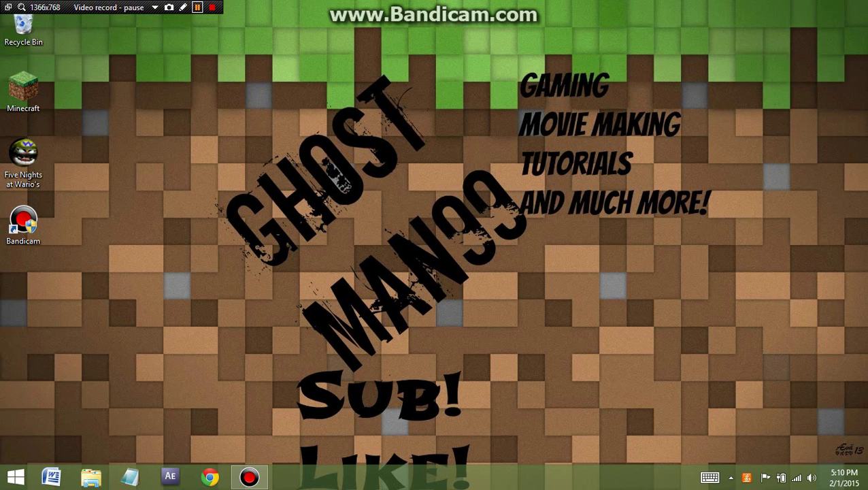
key(shift+F12)
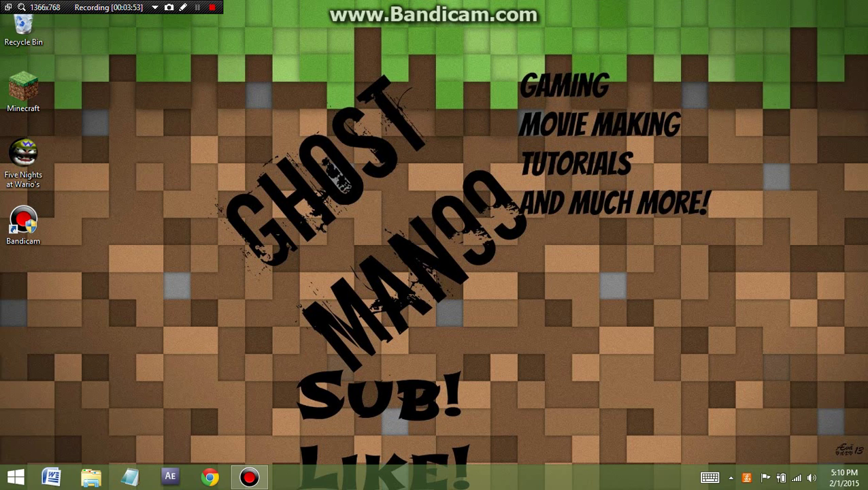
key(shift+F12)
key(shift+F12)
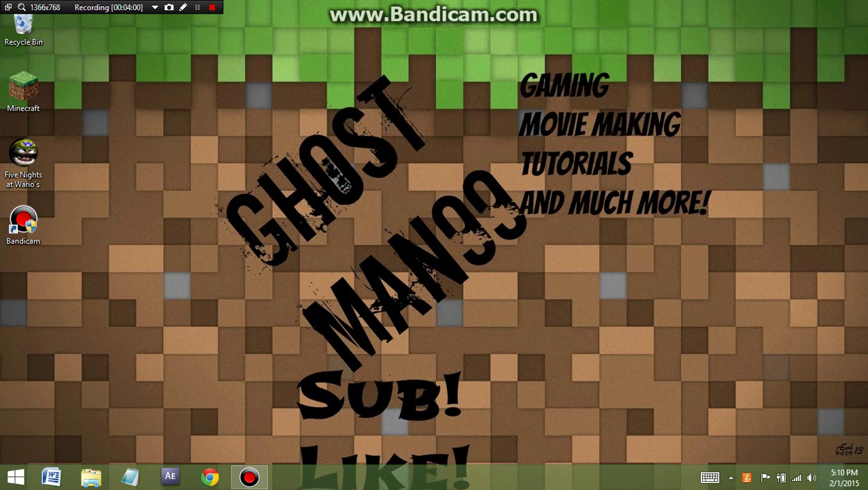